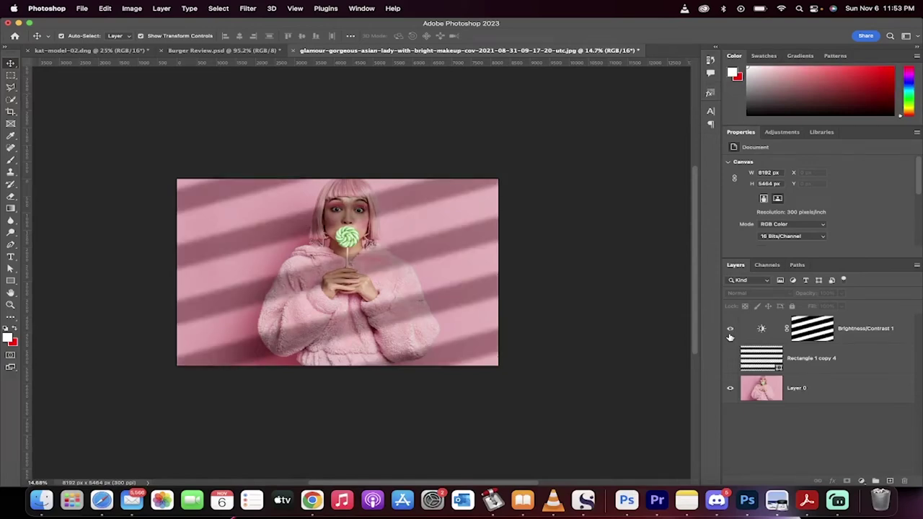
Step: Toggle the striped shadow layers off and on to compare them with the plain photo
left_click(730, 359)
left_click(729, 329)
left_click(730, 358)
left_click(729, 331)
Step: Delete the Brightness/Contrast 1 and Rectangle 1 copy 4 layers, leaving only Layer 0
left_click(852, 332)
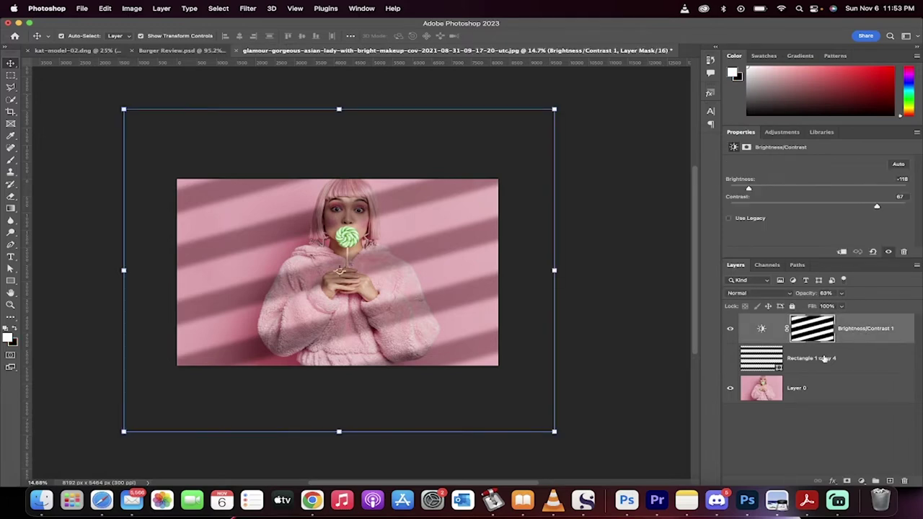
left_click(824, 358)
key("Delete")
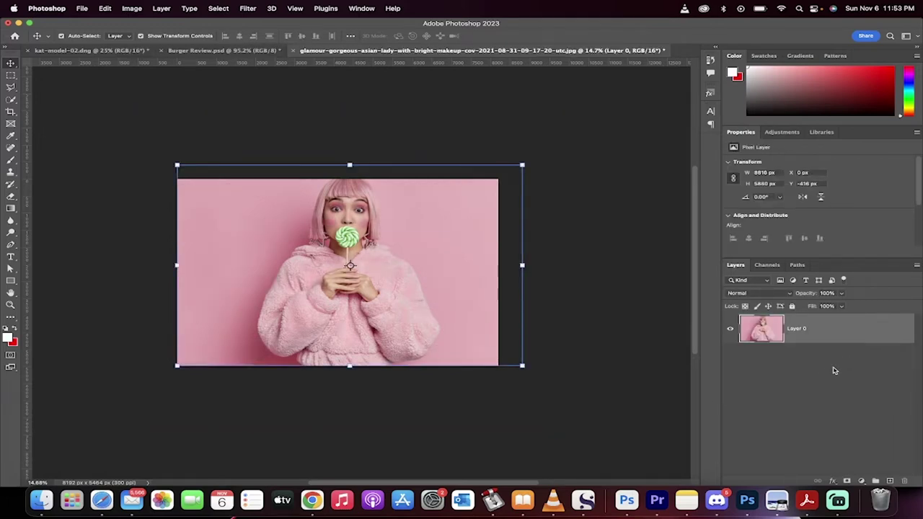
left_click(812, 343)
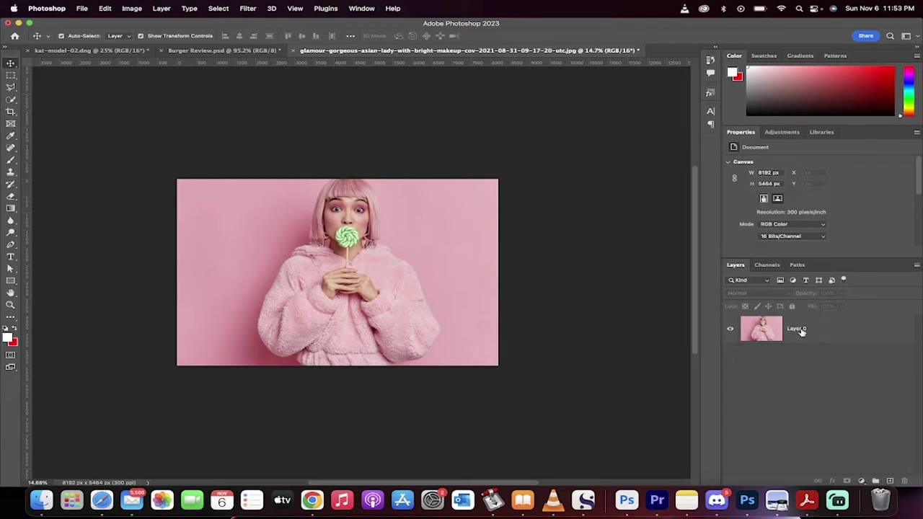
left_click(797, 329)
left_click(778, 382)
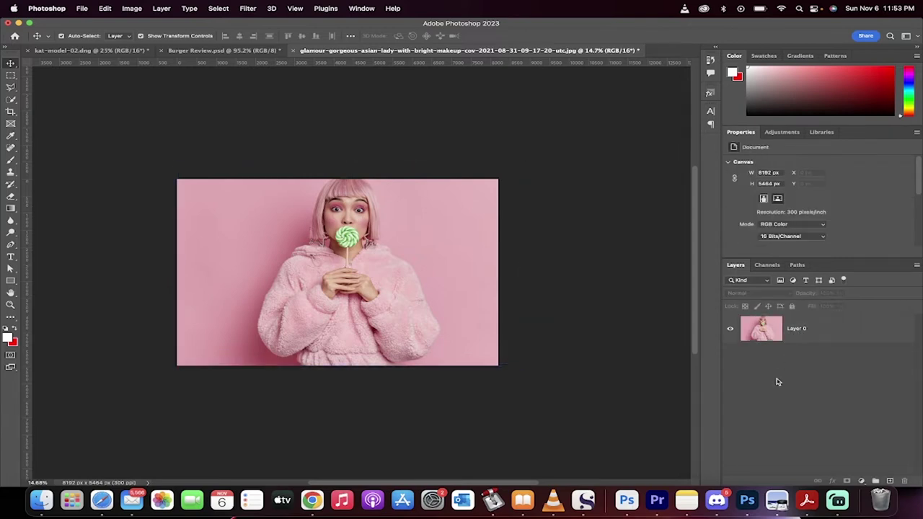
Step: Draw a wide rectangle bar across the portrait's upper part, filled black with no stroke
left_click(803, 330)
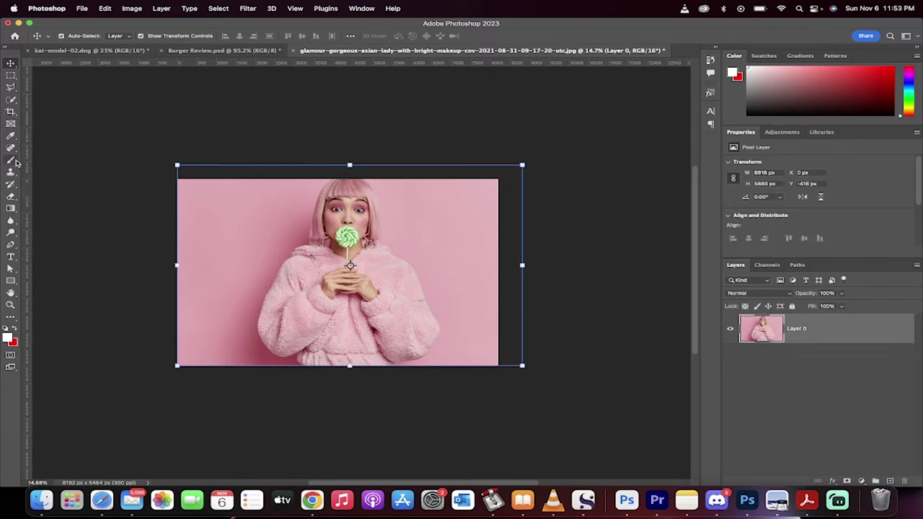
left_click_drag(11, 280, 64, 282)
left_click_drag(166, 194, 509, 215)
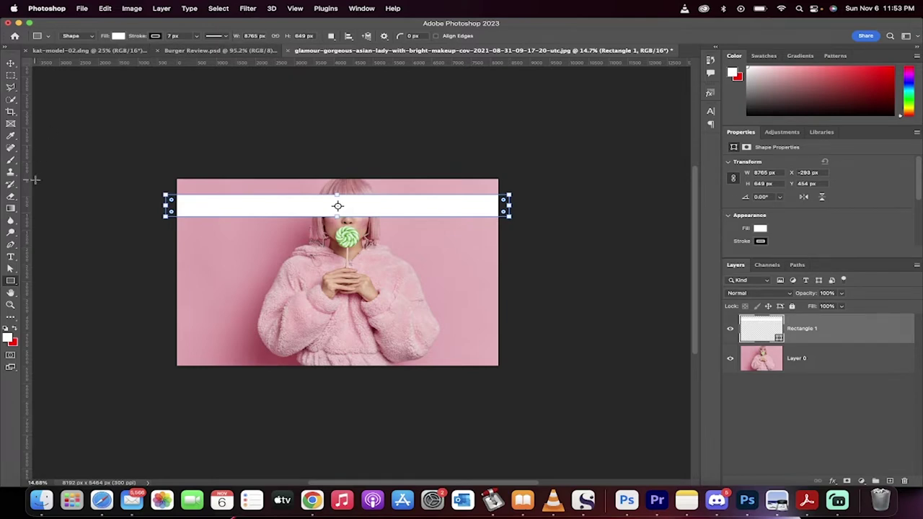
left_click(119, 36)
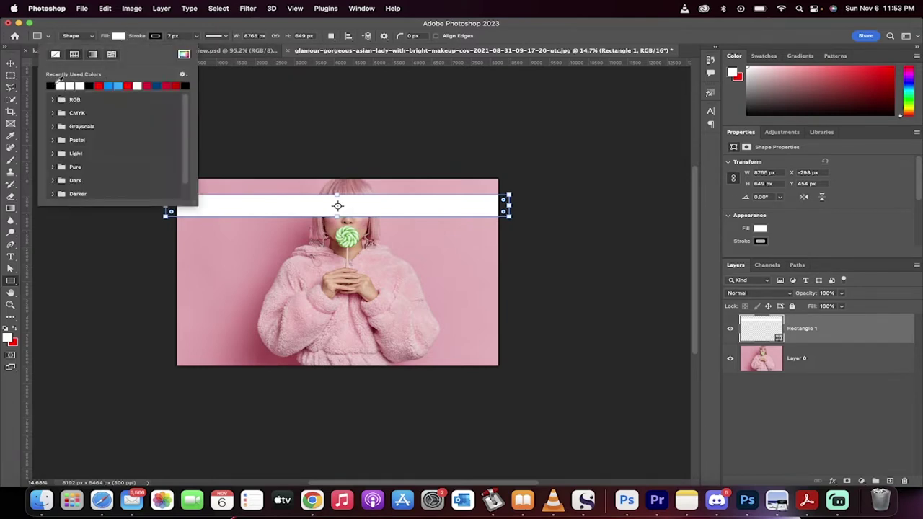
left_click(51, 86)
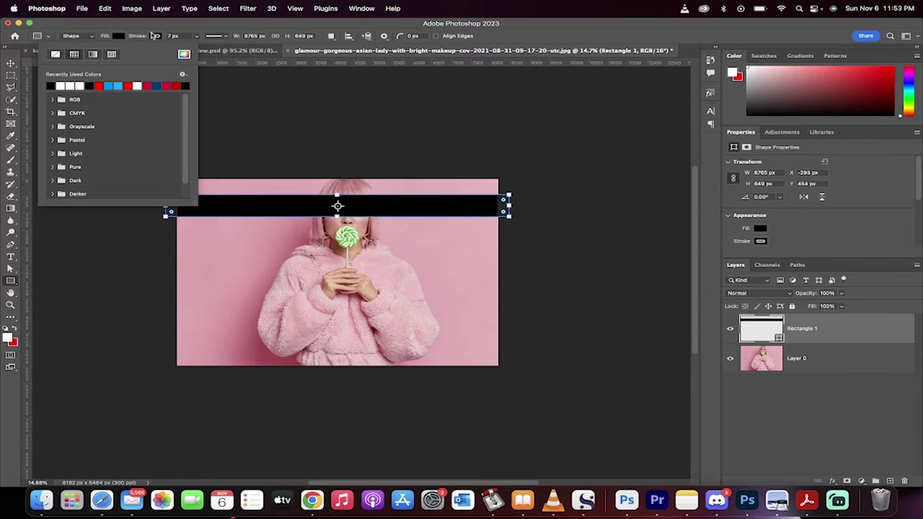
left_click(155, 36)
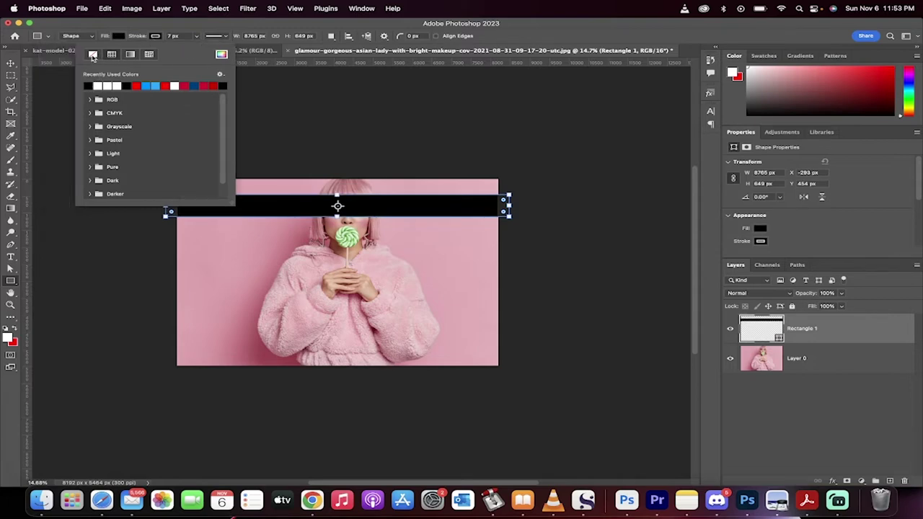
left_click(92, 55)
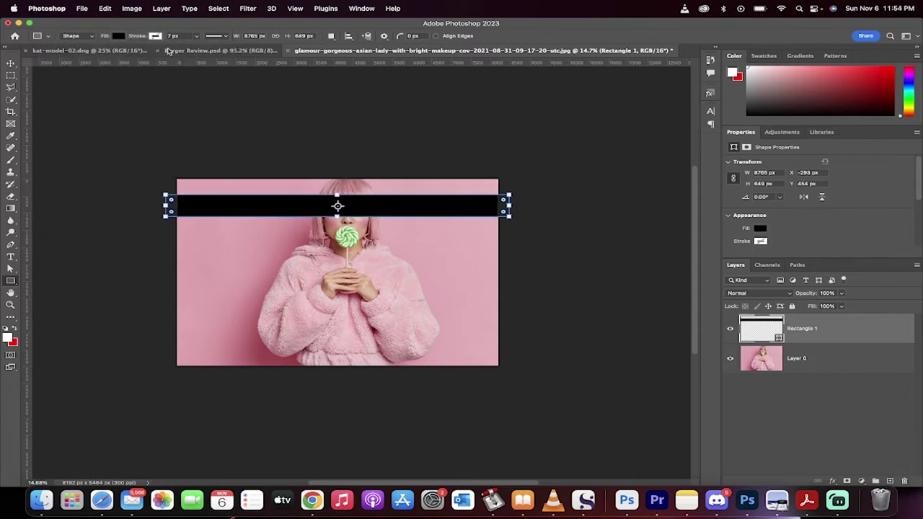
key("Return")
Step: Alt-drag three copies of the black bar down the image, then select all four rectangle layers
left_click(11, 64)
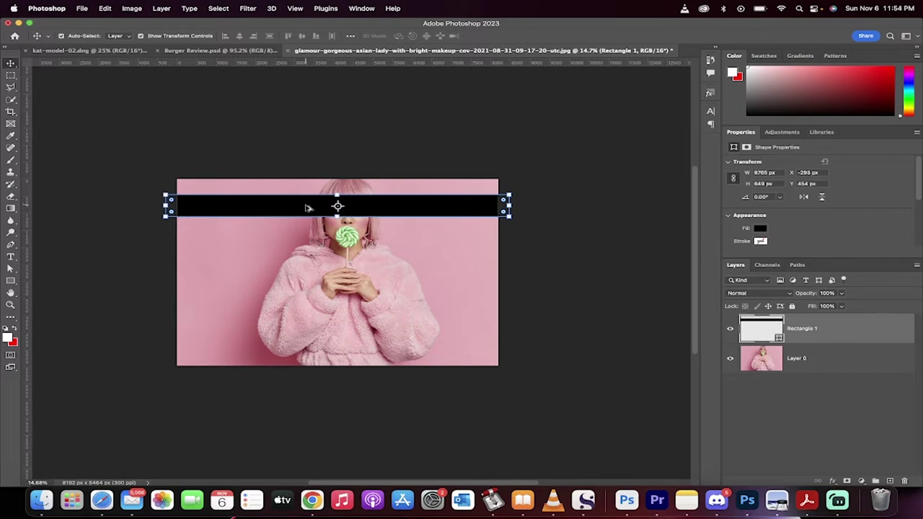
left_click_drag(306, 207, 286, 350)
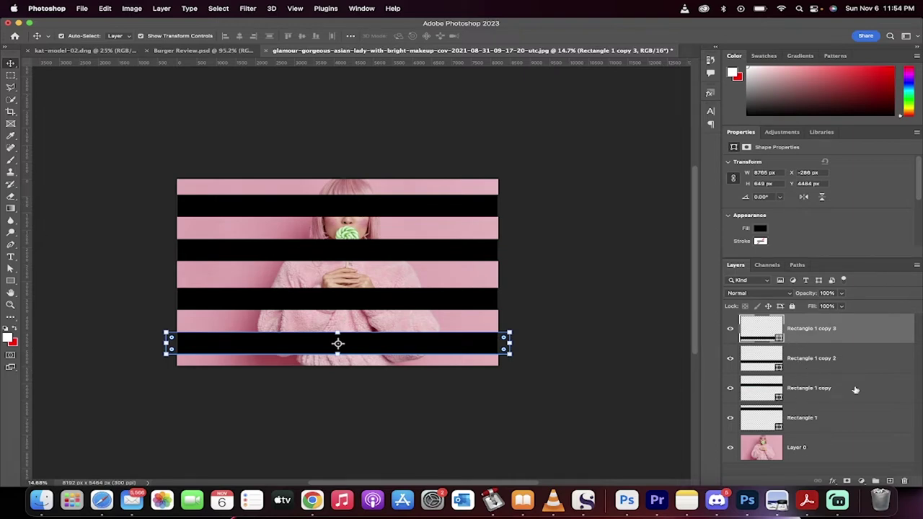
left_click(836, 420, "shift")
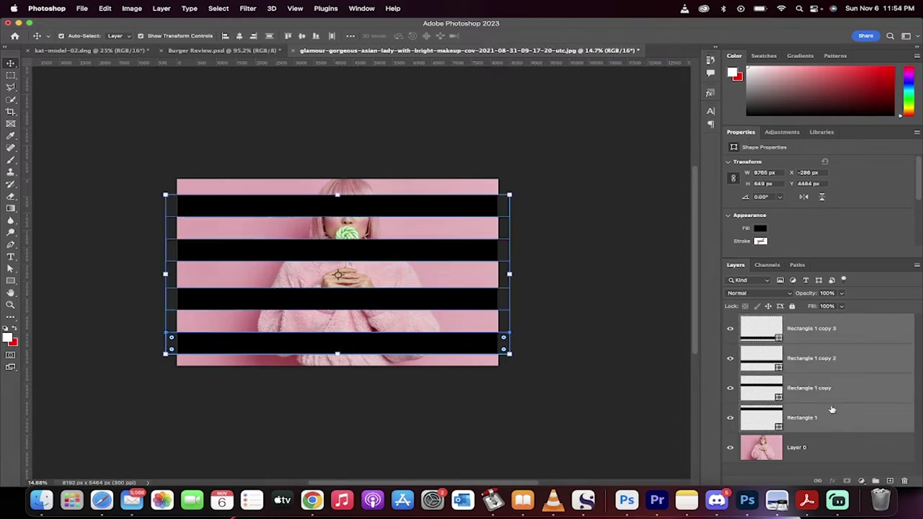
Step: Distribute the four selected black stripes vertically so they are evenly spaced
left_click(270, 36)
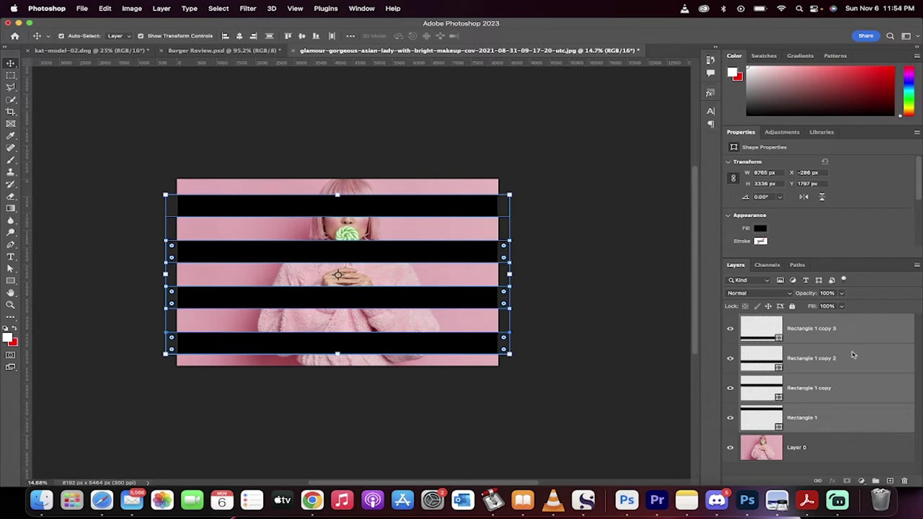
Step: Select the four stripe rectangle layers and combine them with Merge Shapes into Rectangle 1 copy 3
left_click(625, 345)
left_click(814, 329)
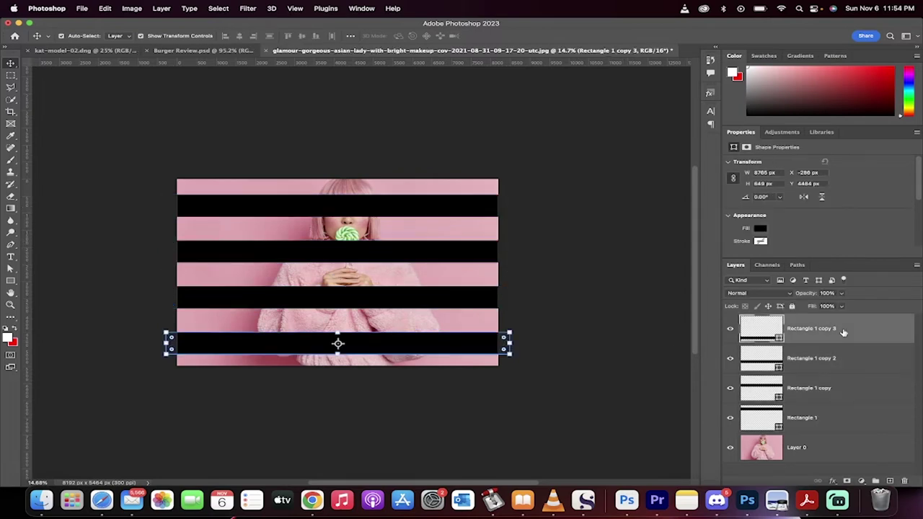
left_click(826, 422, "shift")
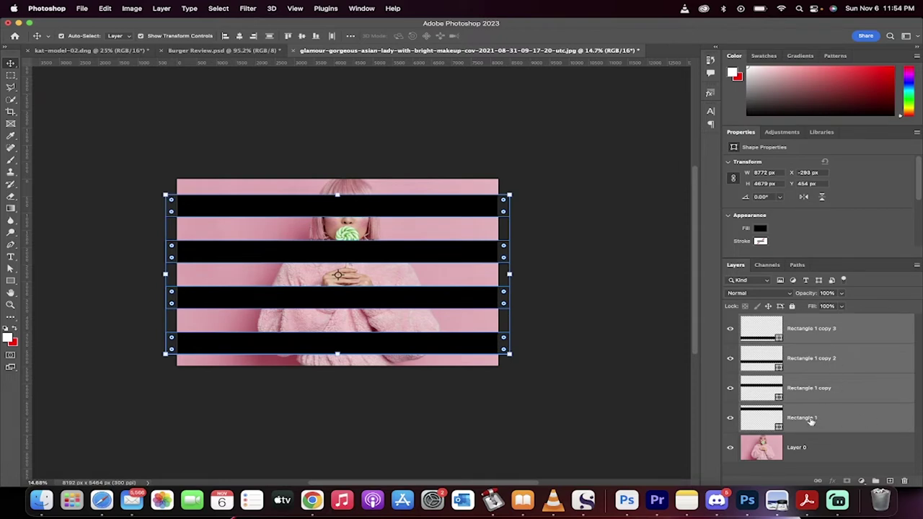
right_click(865, 422)
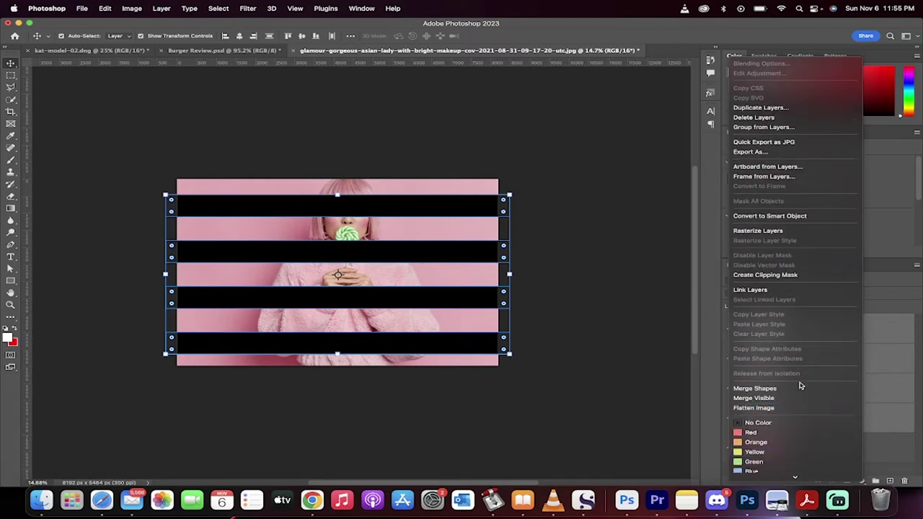
left_click(799, 388)
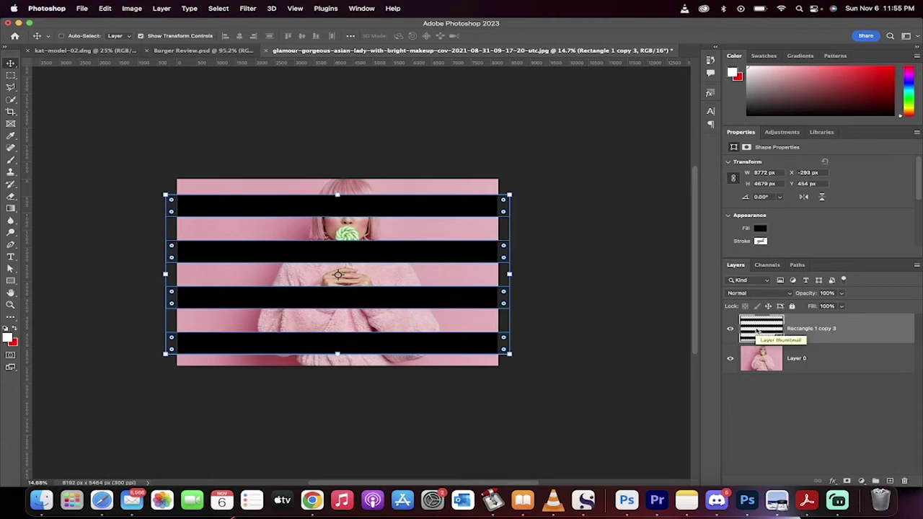
Step: Load the Rectangle 1 copy 3 stripes as a selection, then hide that layer
left_click(757, 331, "super")
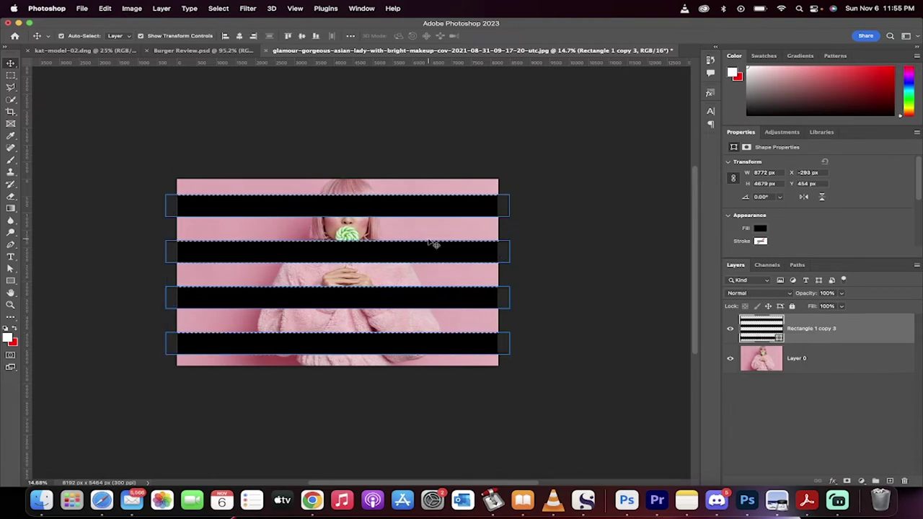
scroll(433, 244, "up", 2)
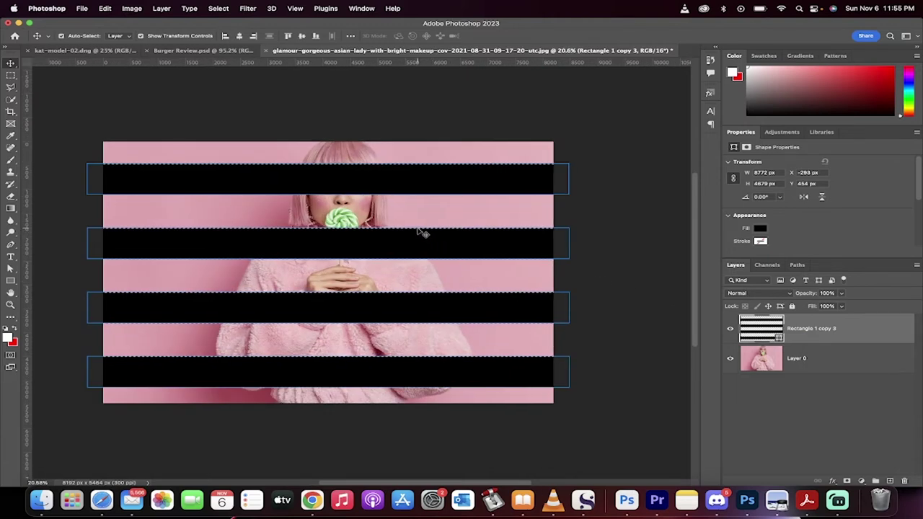
scroll(440, 246, "down", 1)
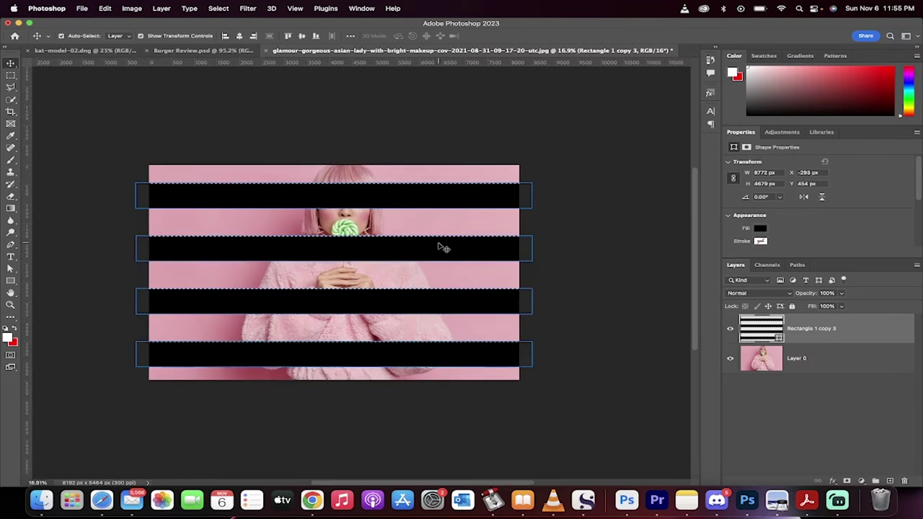
scroll(440, 245, "down", 1)
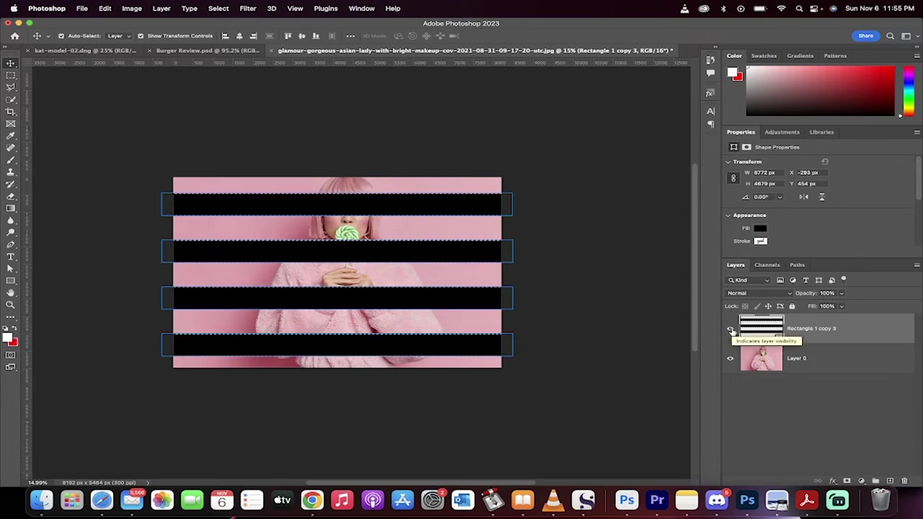
left_click(731, 330)
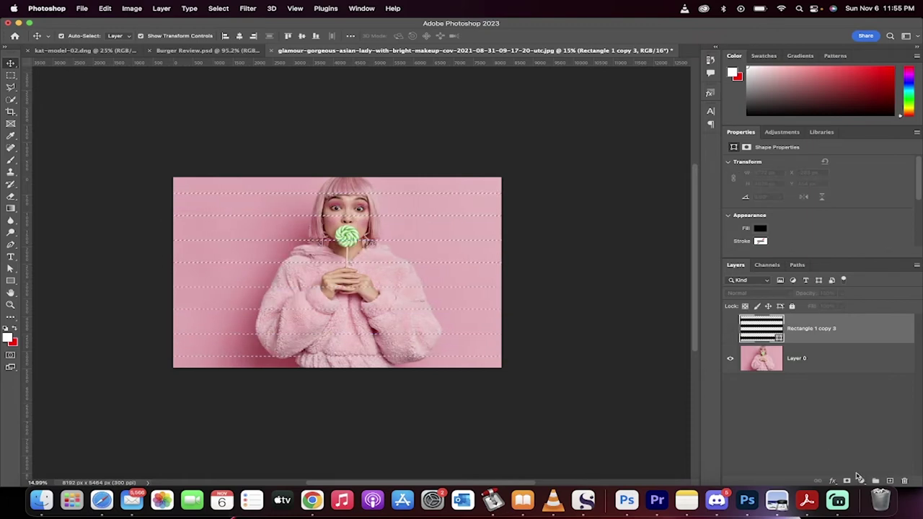
Step: Add a Brightness/Contrast adjustment on the stripe selection with Brightness -108 and Contrast 53
left_click(861, 481)
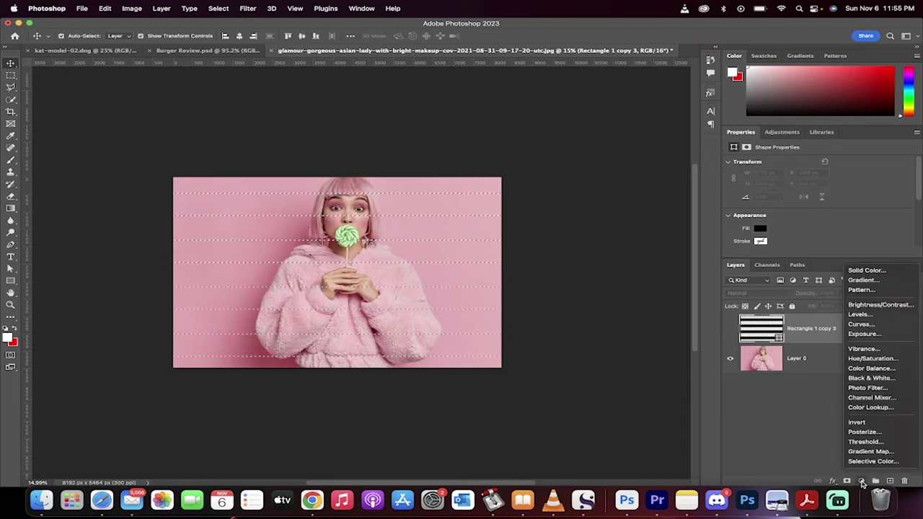
left_click(871, 306)
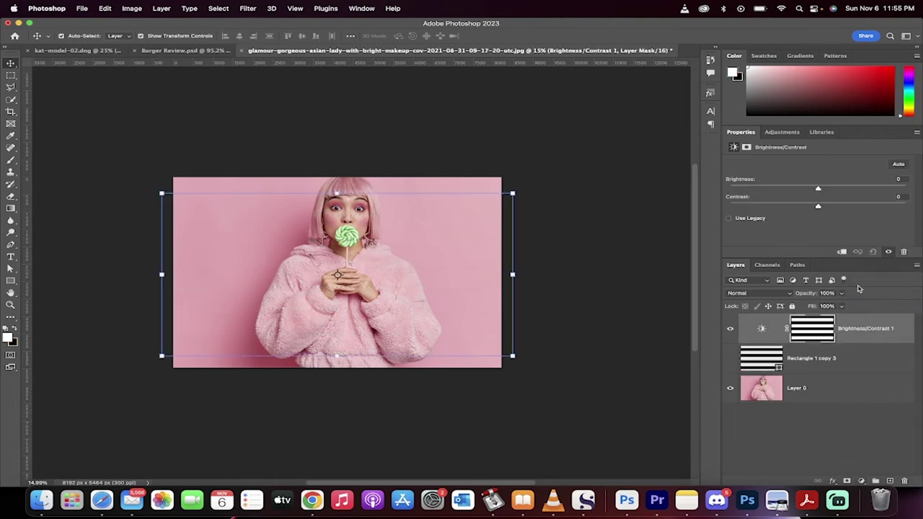
left_click_drag(816, 191, 758, 192)
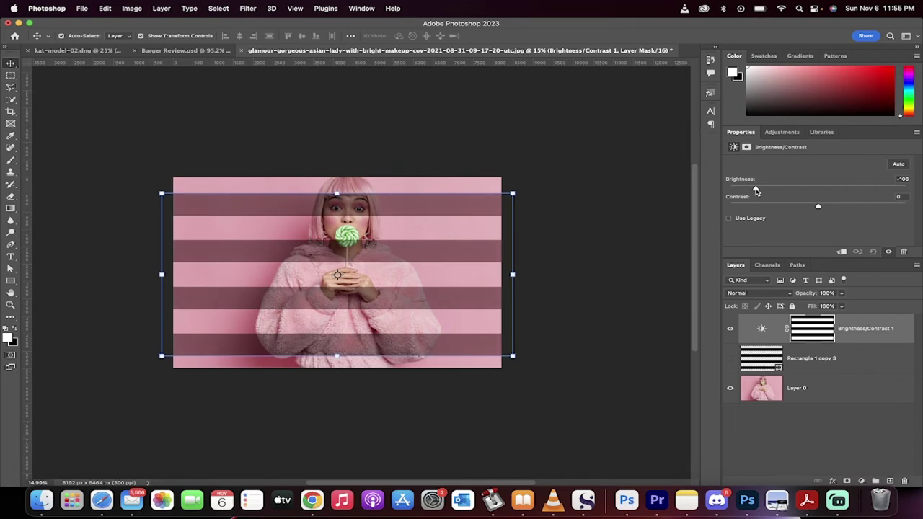
left_click_drag(818, 206, 865, 207)
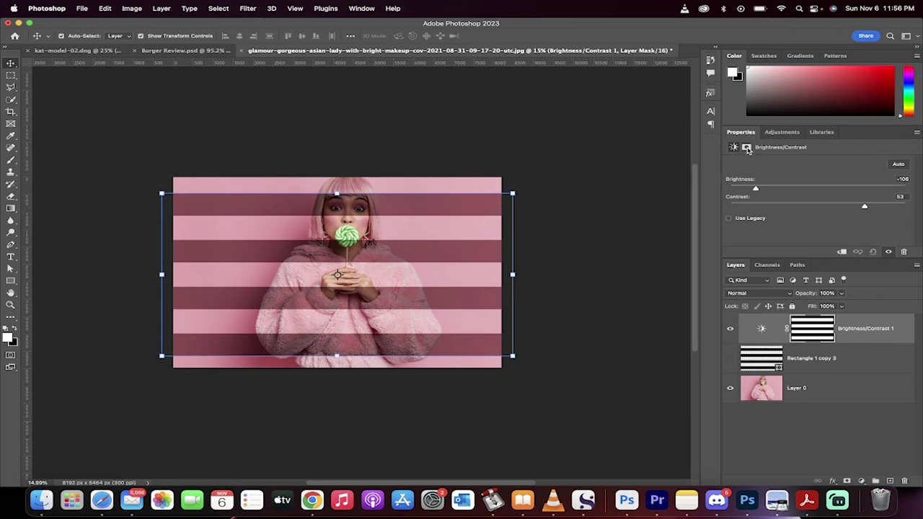
Step: Feather the Brightness/Contrast 1 stripe mask to 114.3 px in the mask properties
left_click(747, 147)
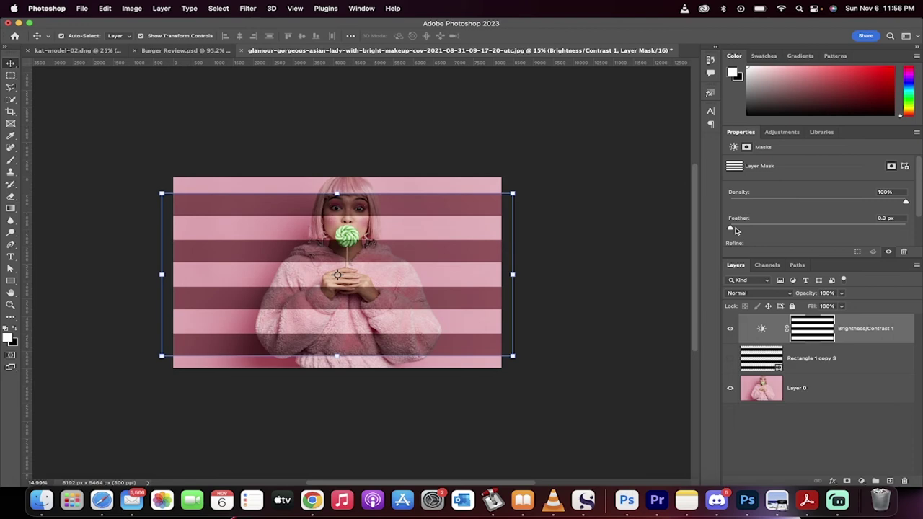
left_click_drag(731, 229, 847, 229)
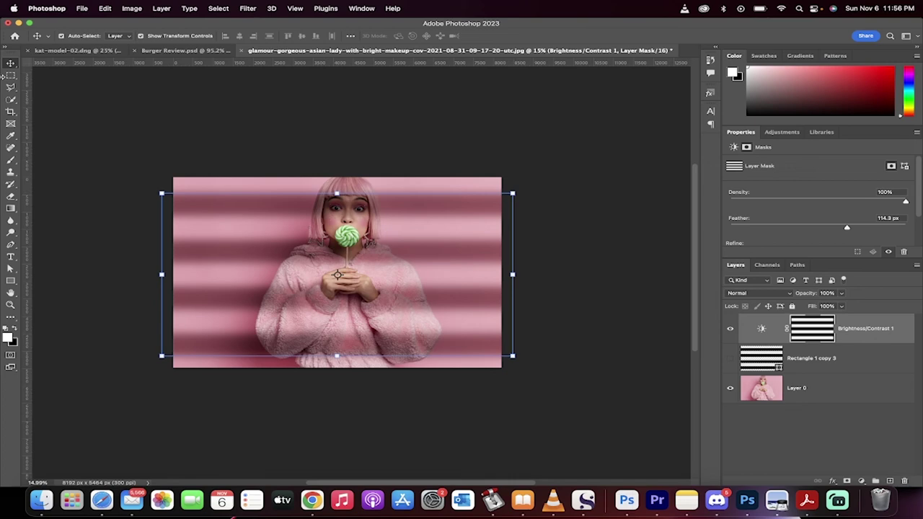
Step: Scale the stripe mask to about 117%, rotate it roughly -16.5°, shift it down-left, and commit
left_click_drag(512, 193, 551, 125)
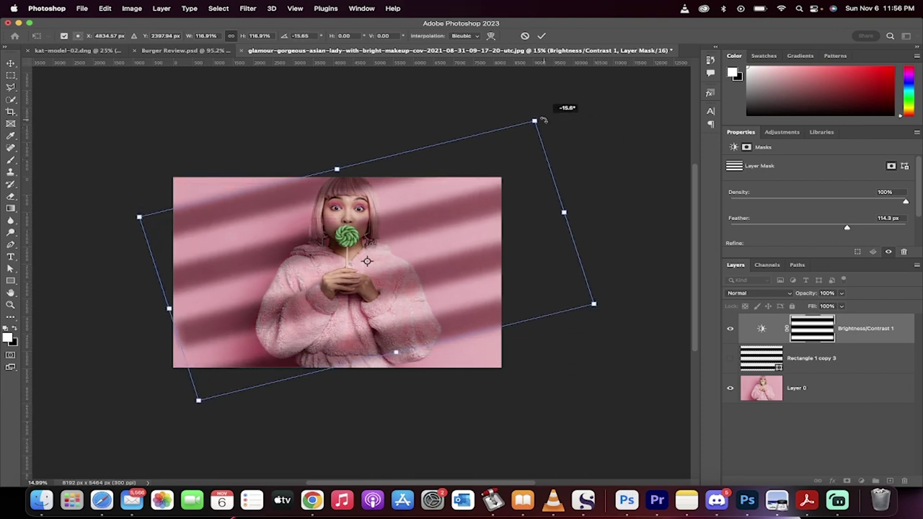
left_click_drag(543, 120, 540, 114)
left_click_drag(471, 208, 445, 215)
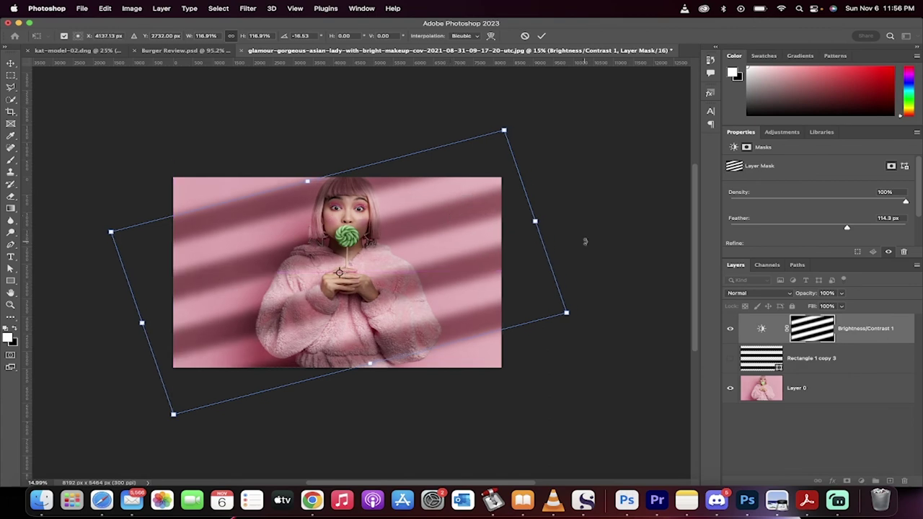
left_click(11, 64)
left_click(144, 108)
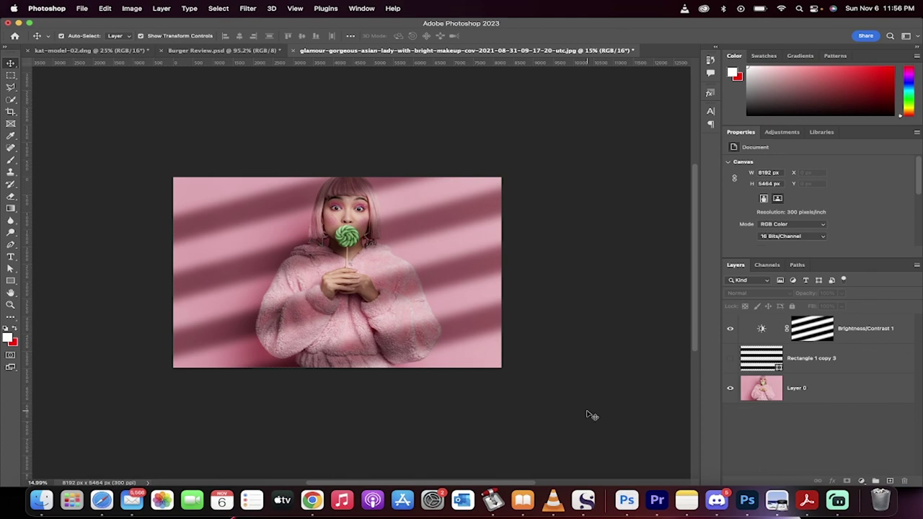